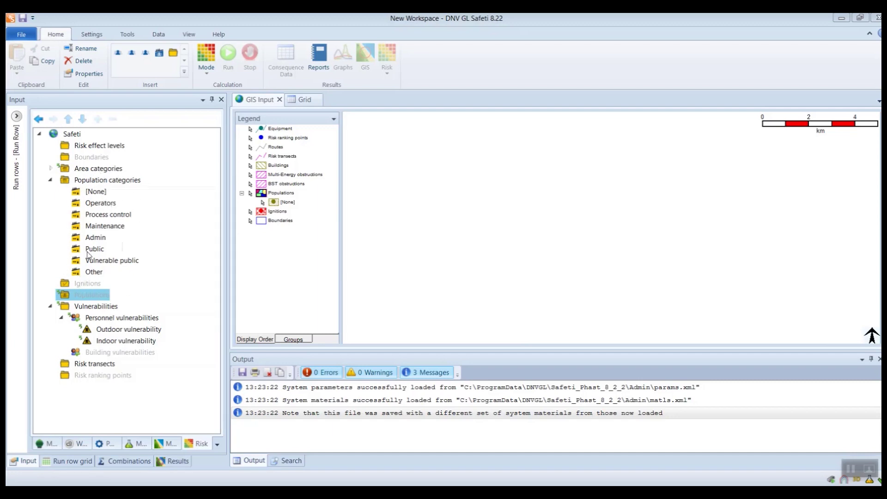
Insert a new population point on the map under Populations.
right_click(123, 182)
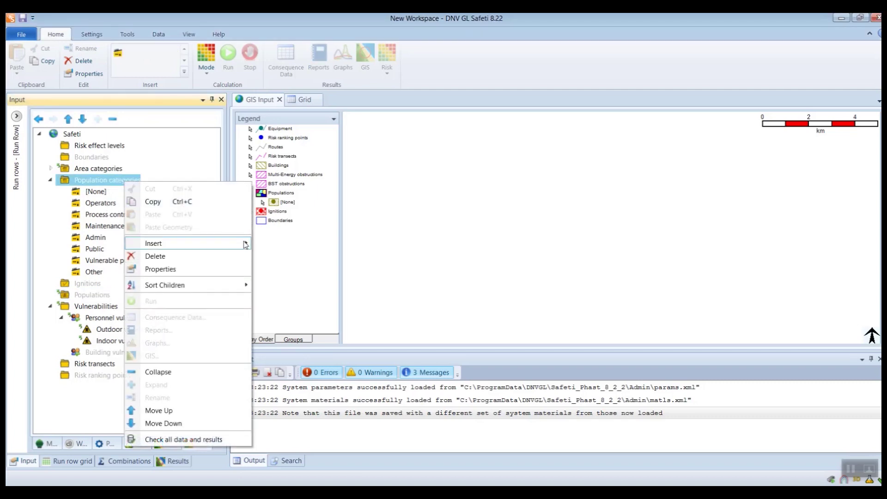
mouse_move(245, 244)
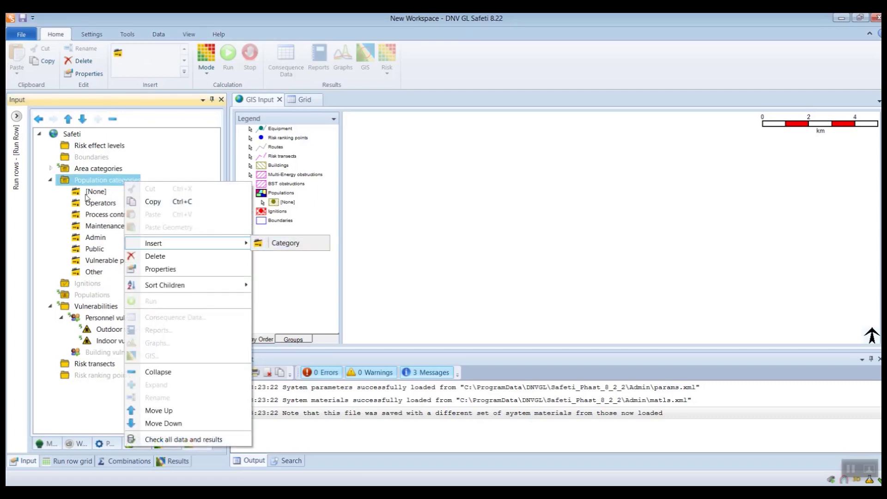
left_click(89, 181)
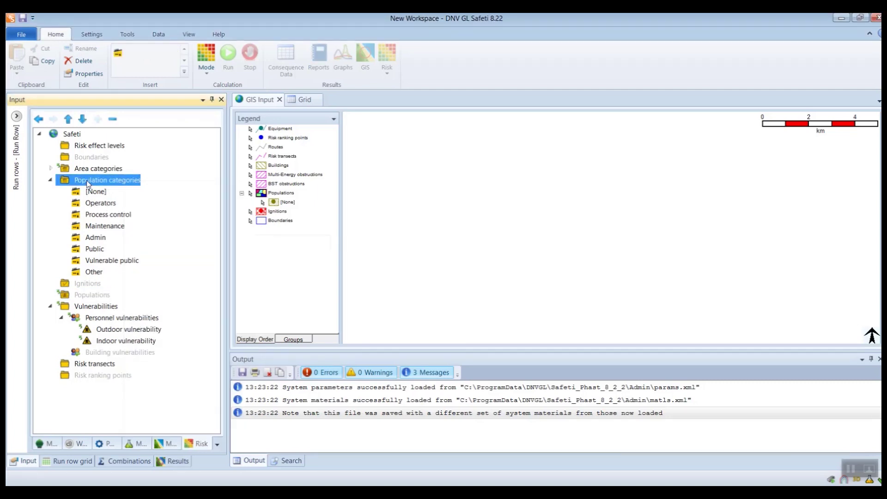
right_click(88, 296)
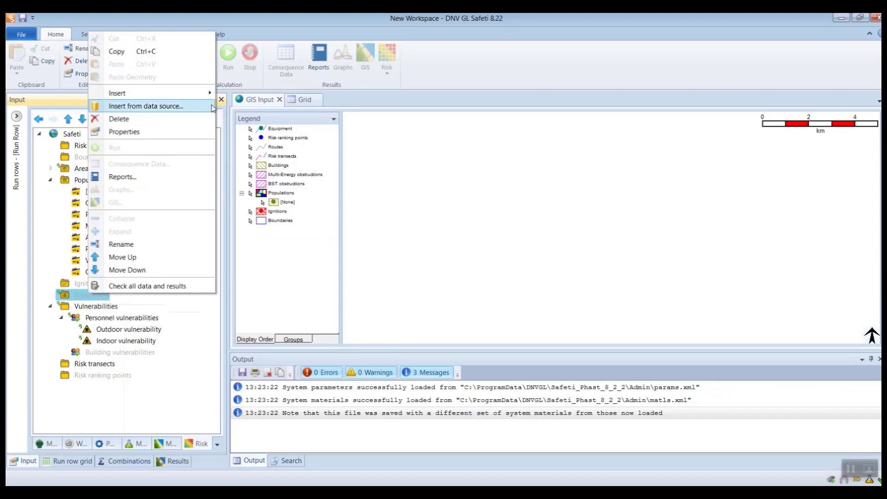
mouse_move(206, 94)
left_click(262, 93)
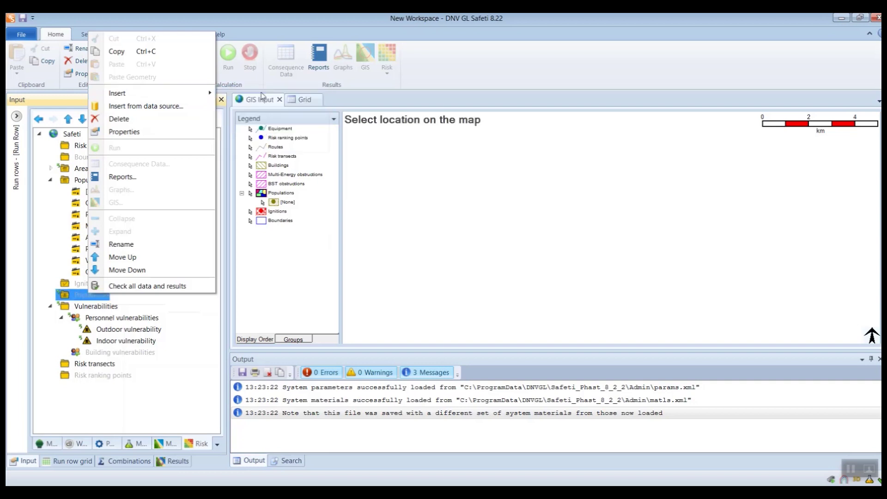
left_click(396, 207)
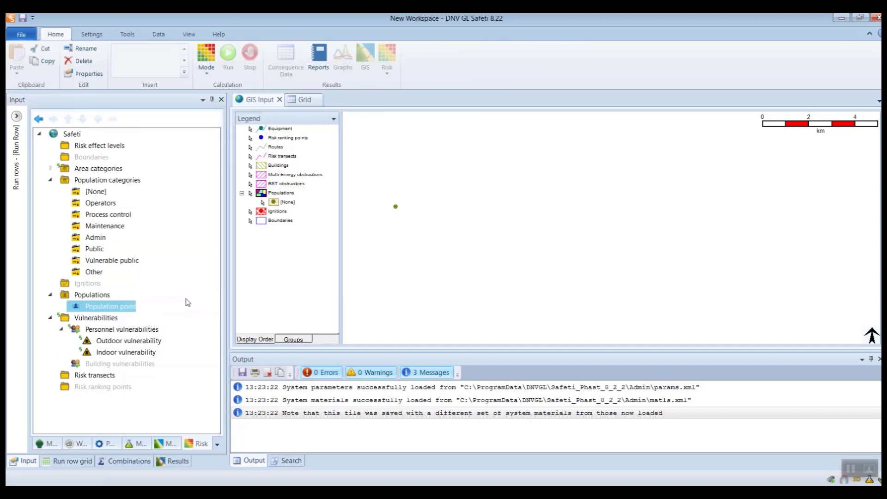
Check the point's category options, then discard the properties, leaving the category [None].
double_click(102, 306)
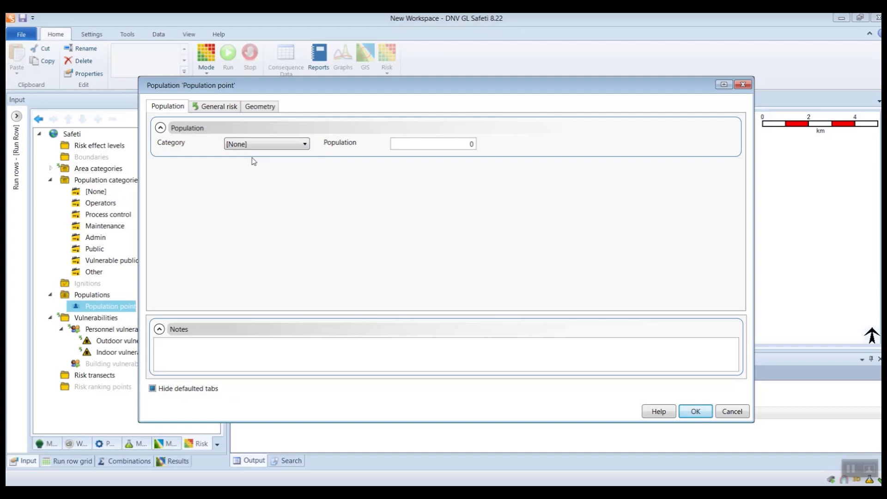
left_click(245, 145)
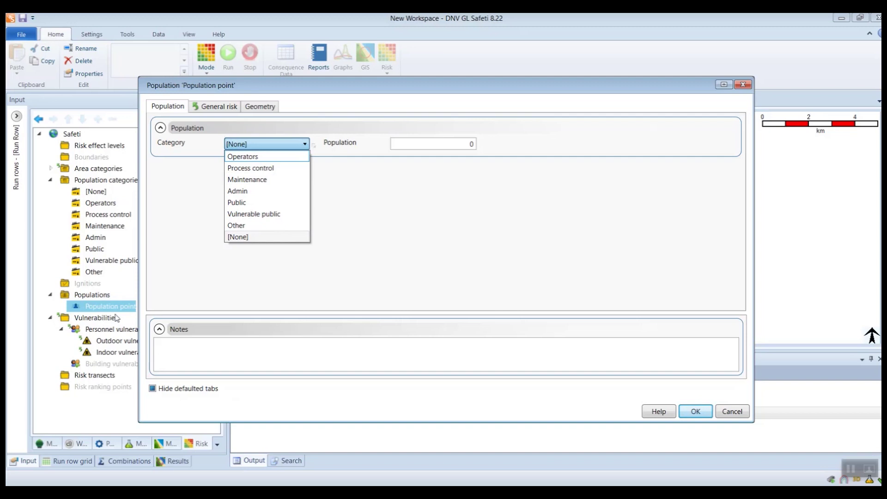
left_click(723, 413)
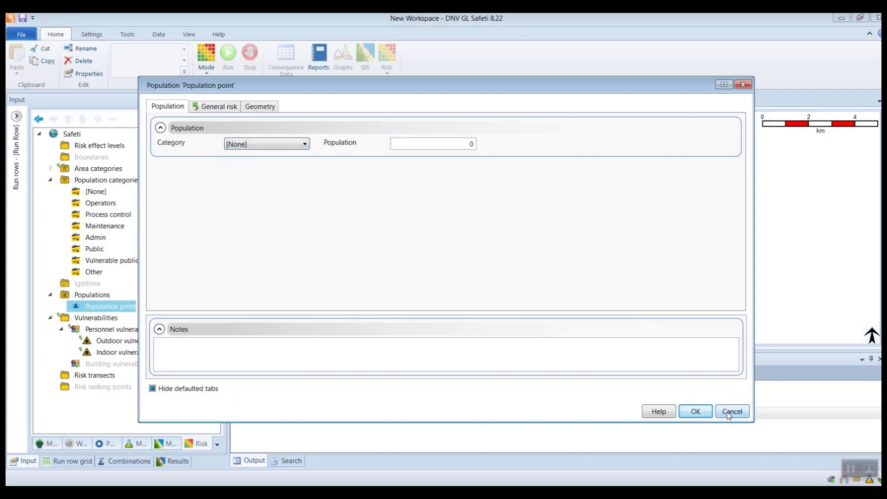
left_click(740, 411)
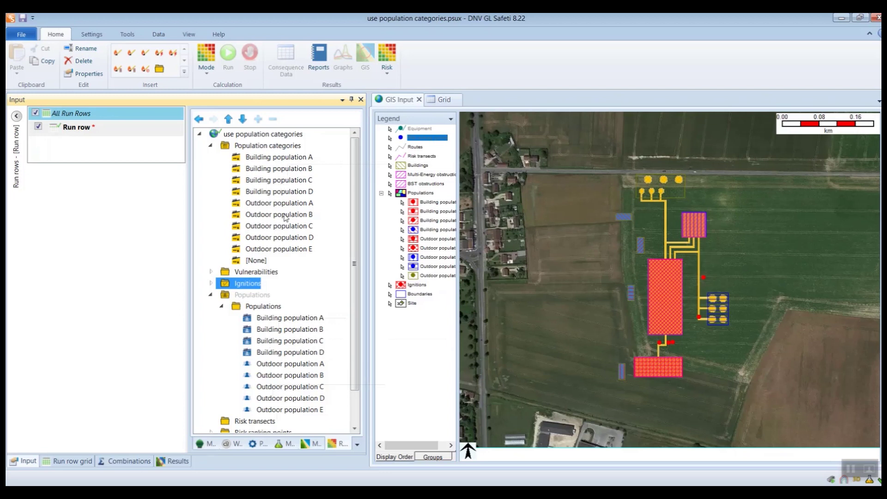
Inspect Building population A's category, density and population, then close its properties.
double_click(300, 319)
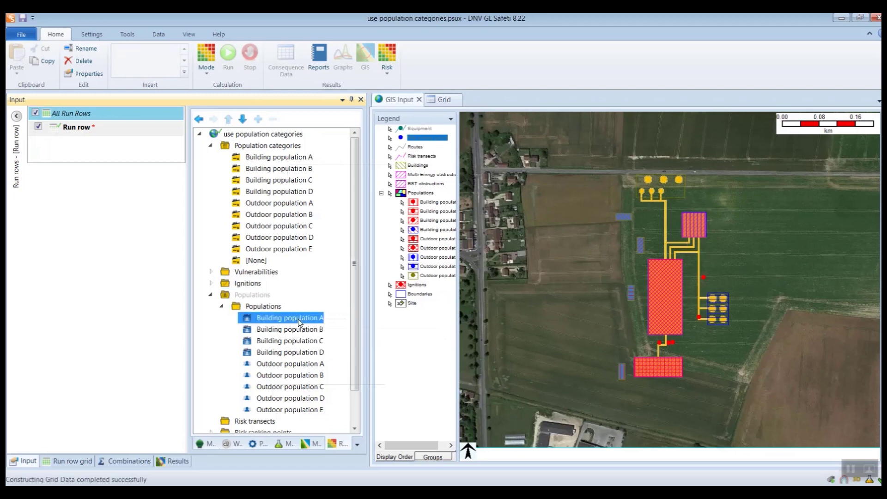
left_click_drag(320, 85, 373, 144)
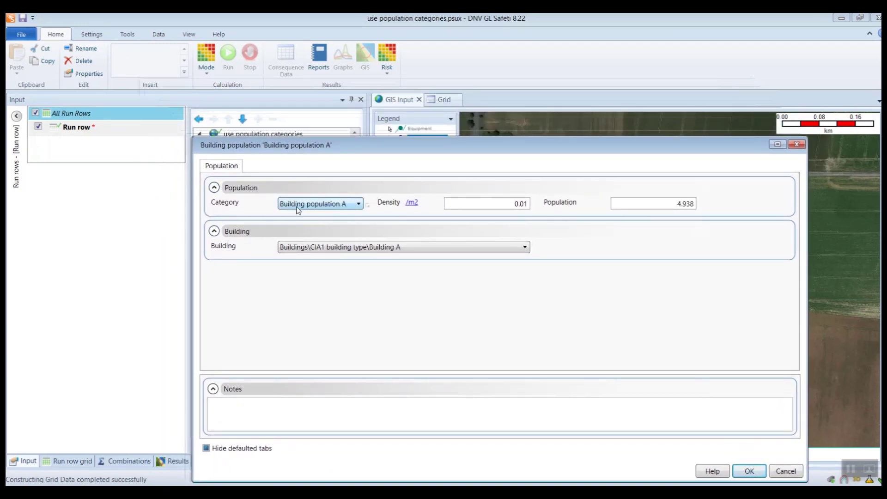
left_click(785, 471)
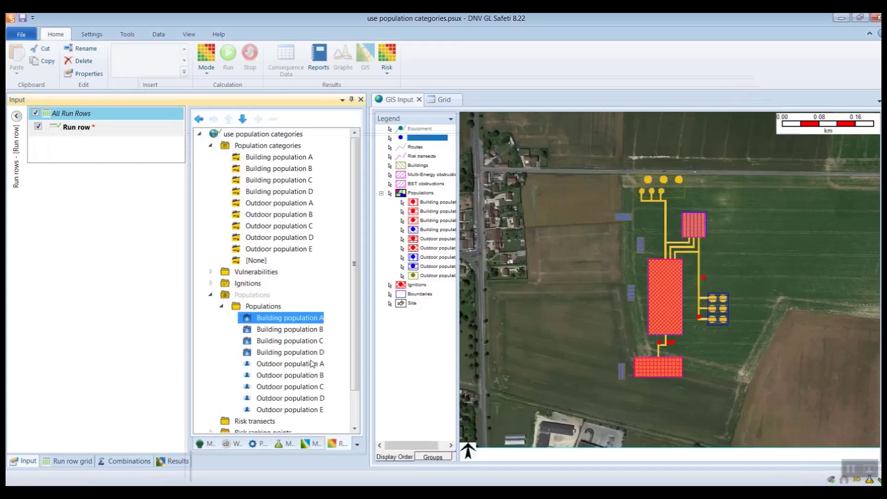
double_click(298, 365)
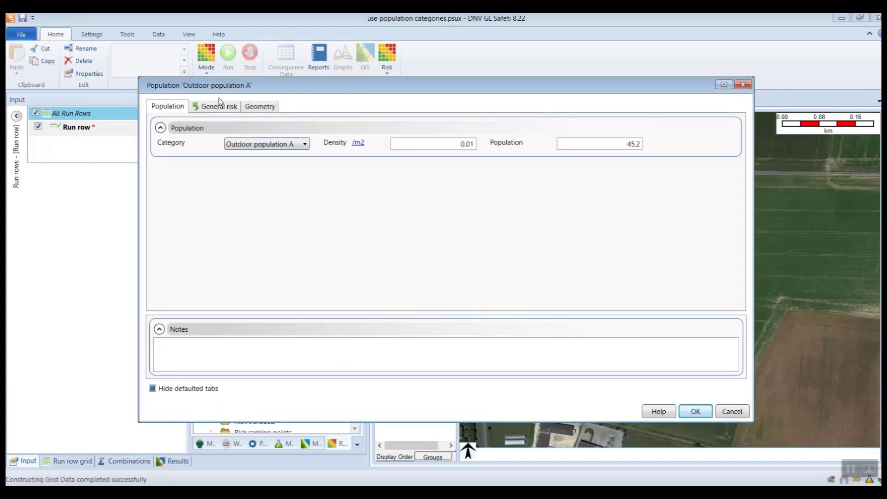
left_click(261, 145)
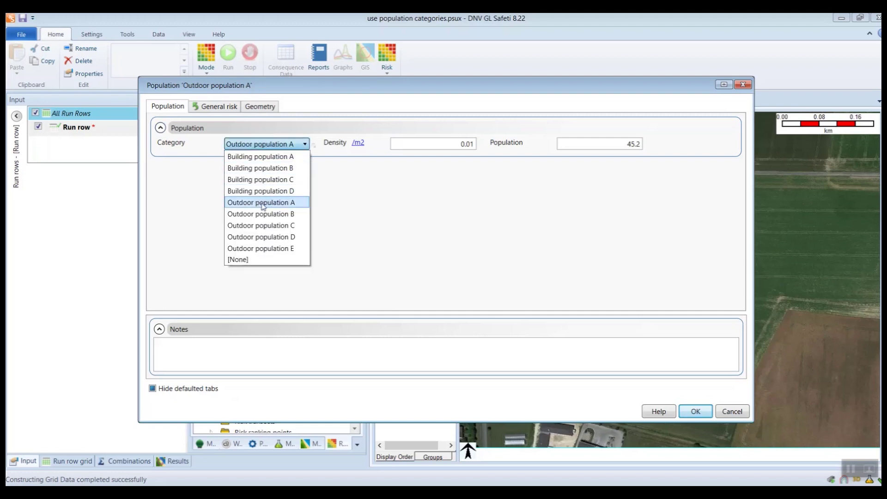
left_click(695, 364)
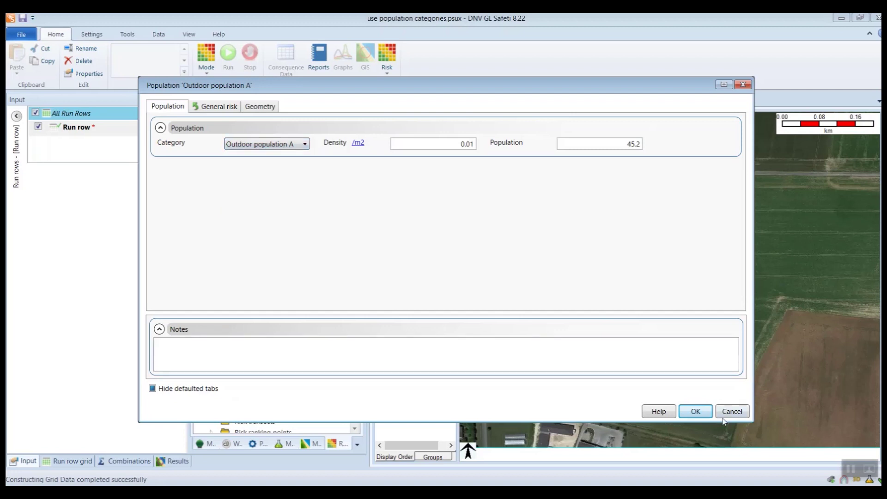
left_click(723, 414)
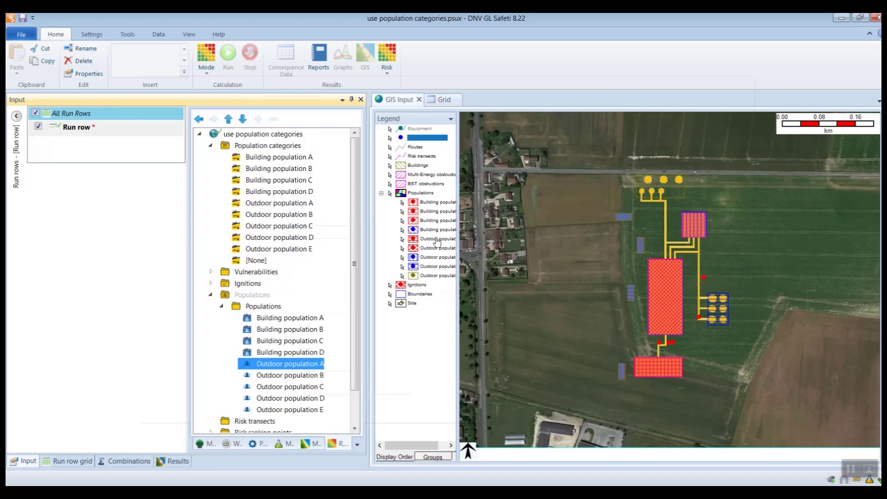
left_click(388, 70)
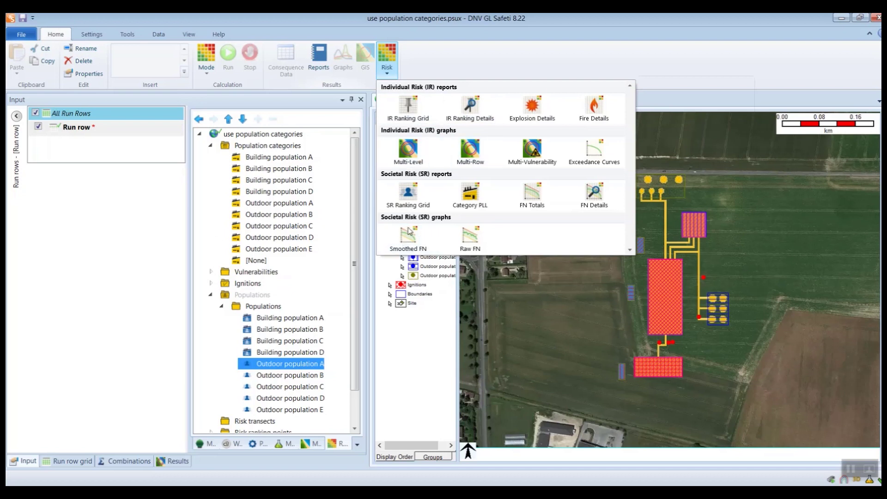
Generate a Category PLL report with Combination 1 as the selected result.
left_click(480, 203)
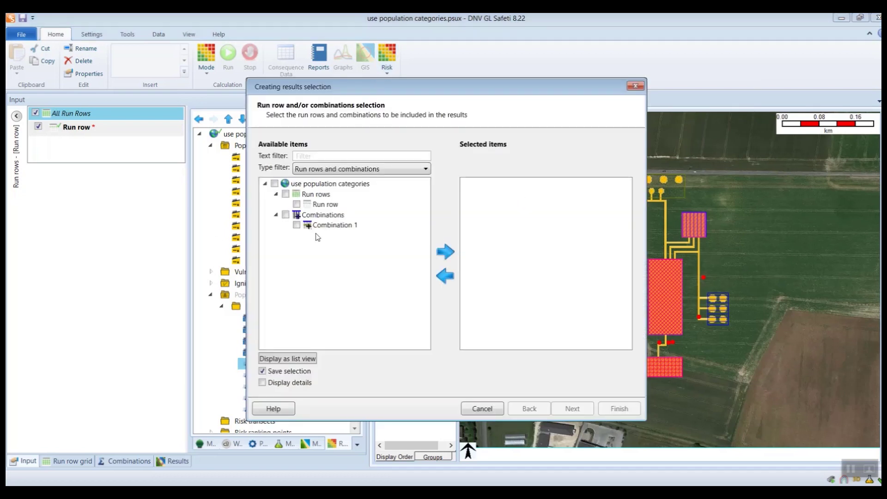
left_click(326, 226)
left_click(448, 255)
left_click(618, 408)
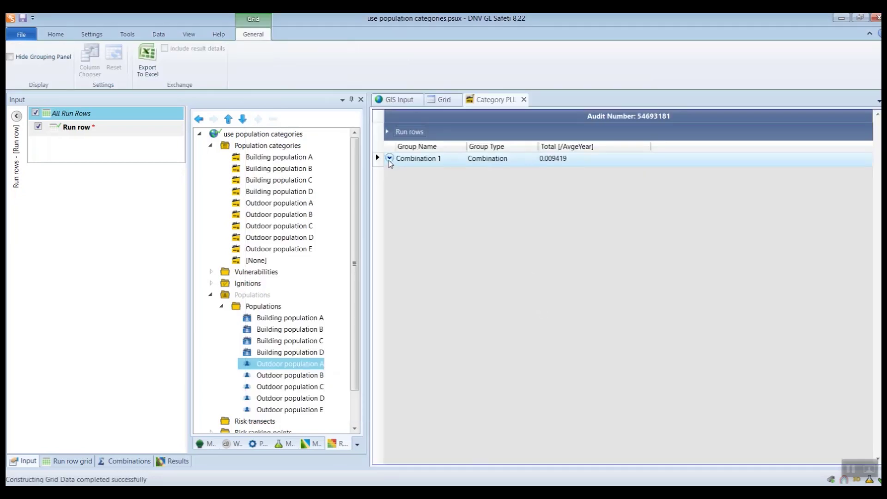
Expand Combination 1's per-area breakdown, widen the Building_population_A and B columns, then close the report.
left_click(389, 158)
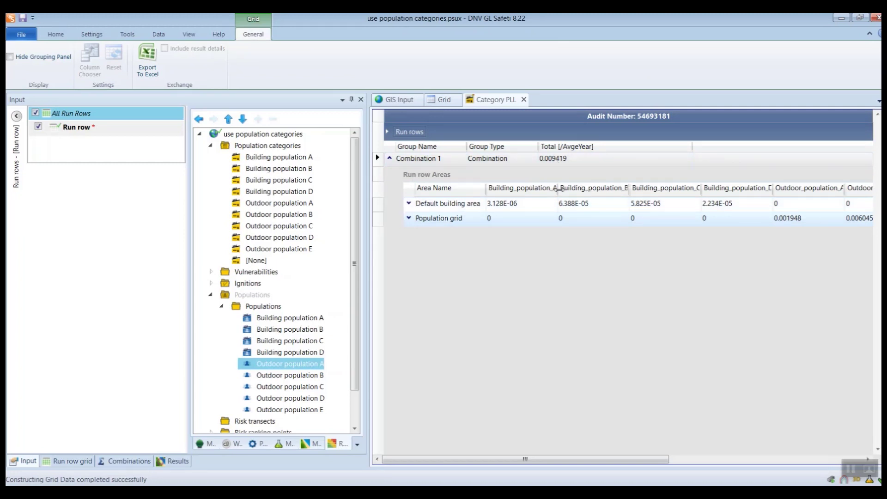
left_click_drag(557, 188, 573, 188)
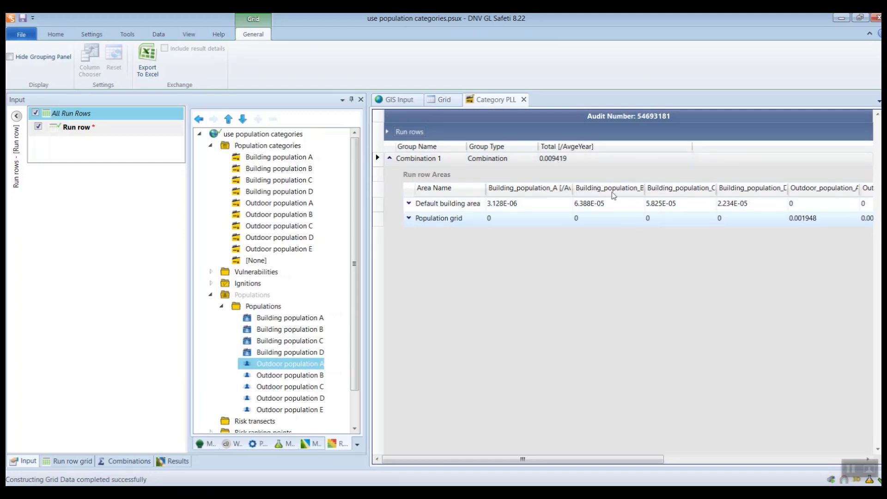
left_click_drag(644, 189, 677, 189)
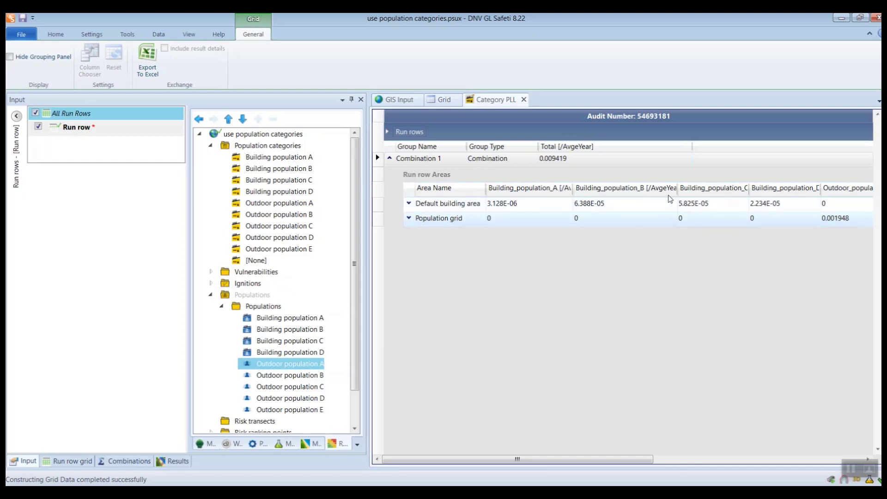
left_click(523, 99)
Generate an FN Details report with Combination 1 as the selected result.
left_click(55, 35)
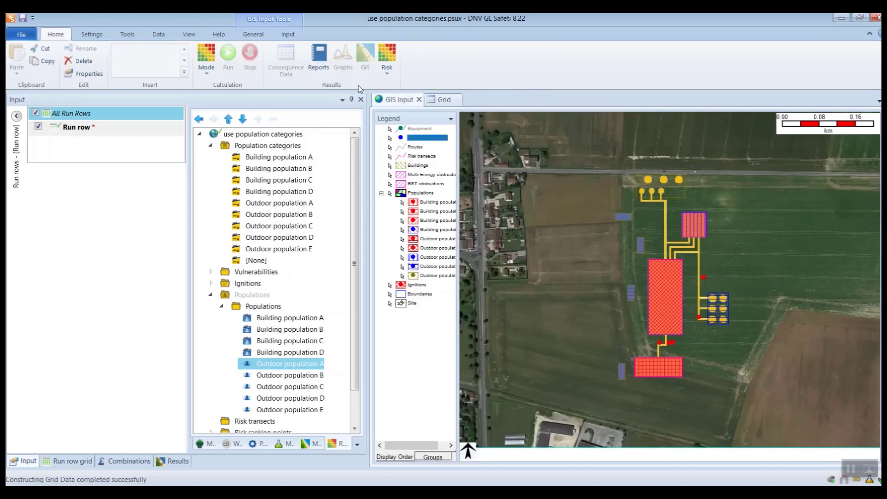
left_click(386, 57)
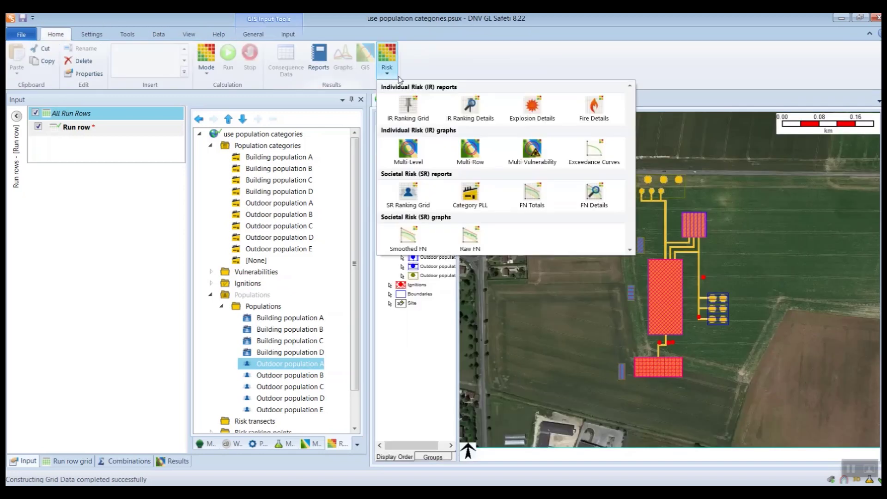
left_click(594, 203)
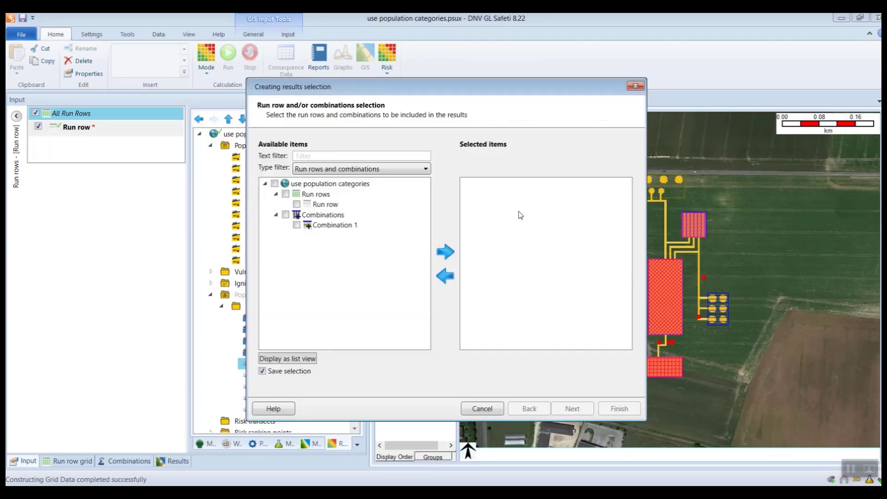
left_click(445, 251)
left_click(628, 410)
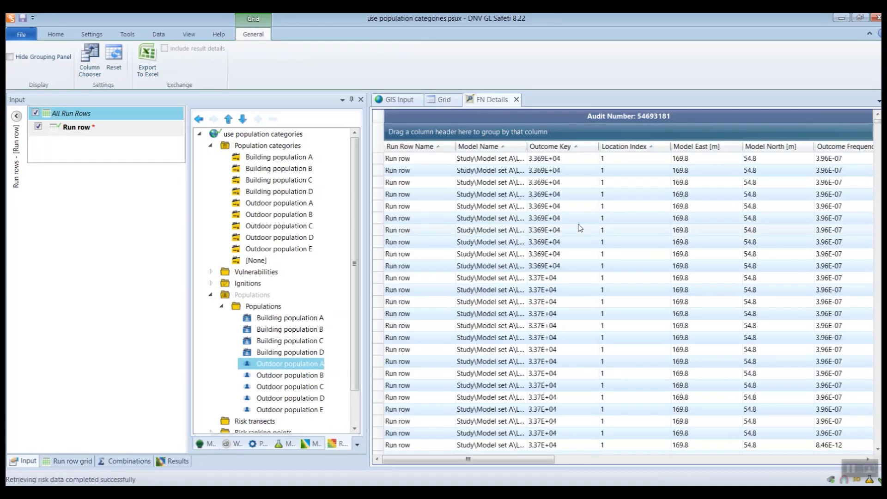
Widen the Population Category column and scroll through the per-category Category N and PLL rows.
left_click_drag(538, 459, 716, 439)
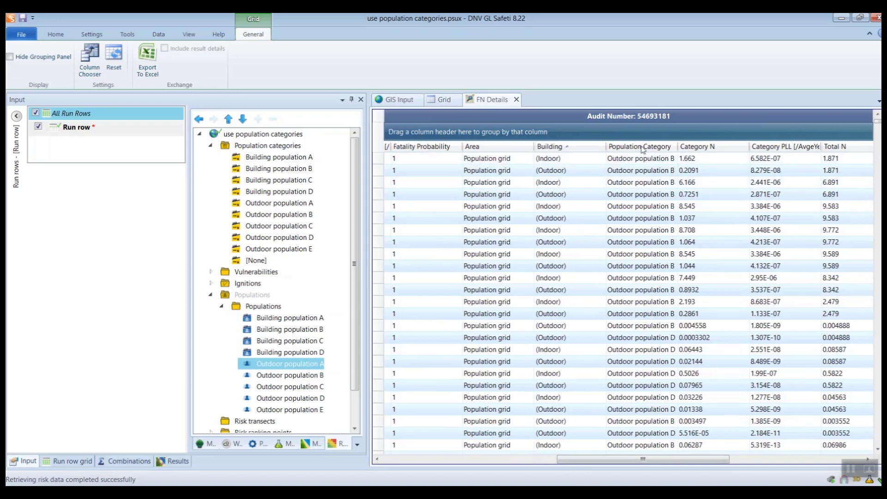
left_click_drag(675, 147, 692, 146)
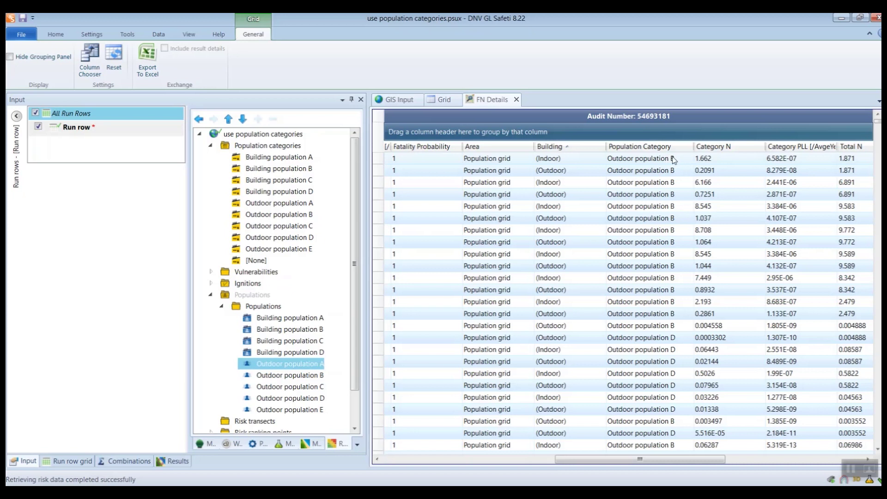
scroll(674, 351, "down", 10)
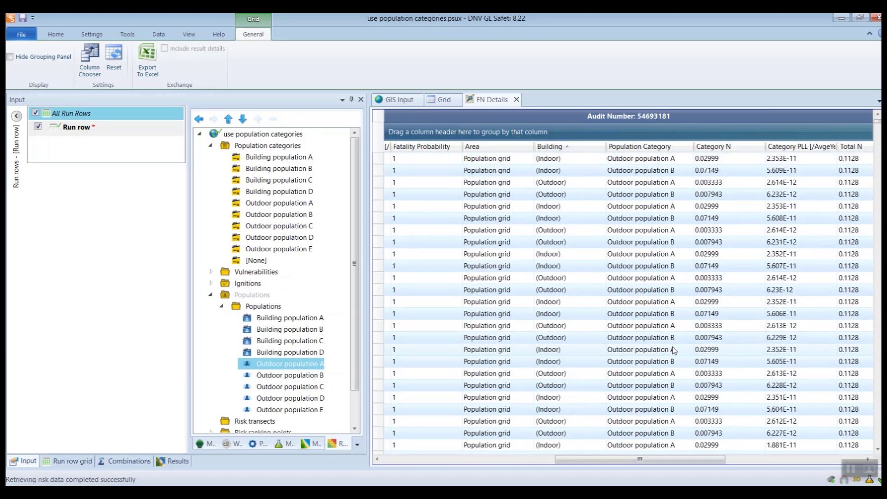
scroll(673, 351, "down", 10)
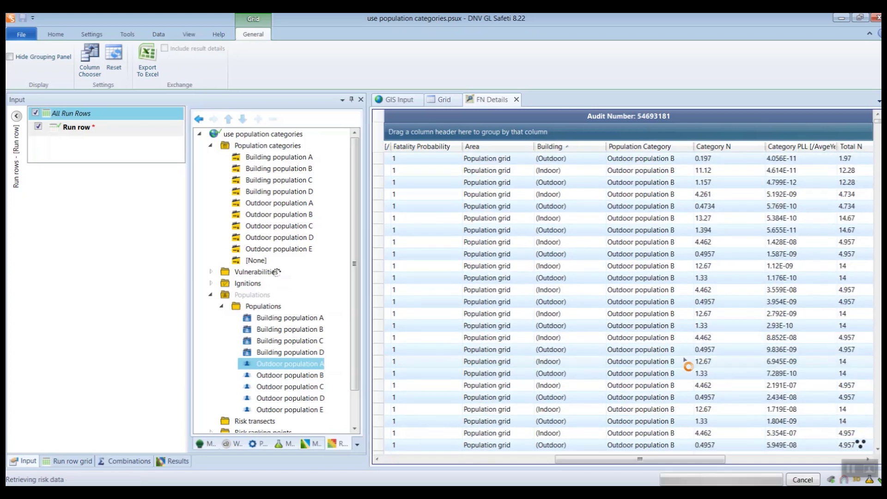
scroll(686, 362, "down", 5)
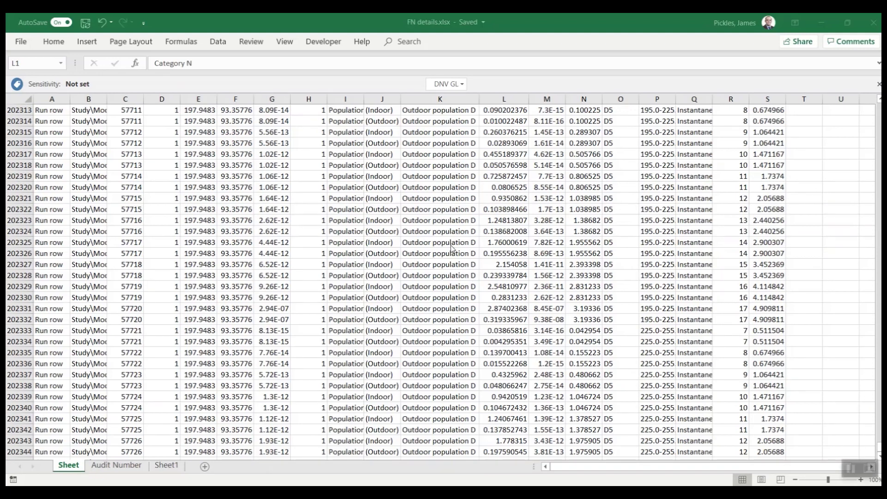
Show the Sheet1 FN curves chart with one curve per population category.
scroll(485, 262, "up", 10)
scroll(485, 262, "up", 4)
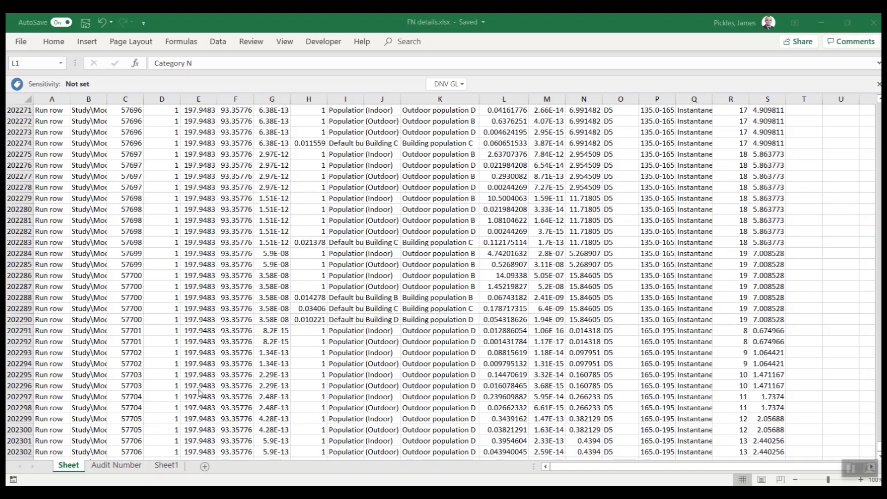
left_click(165, 466)
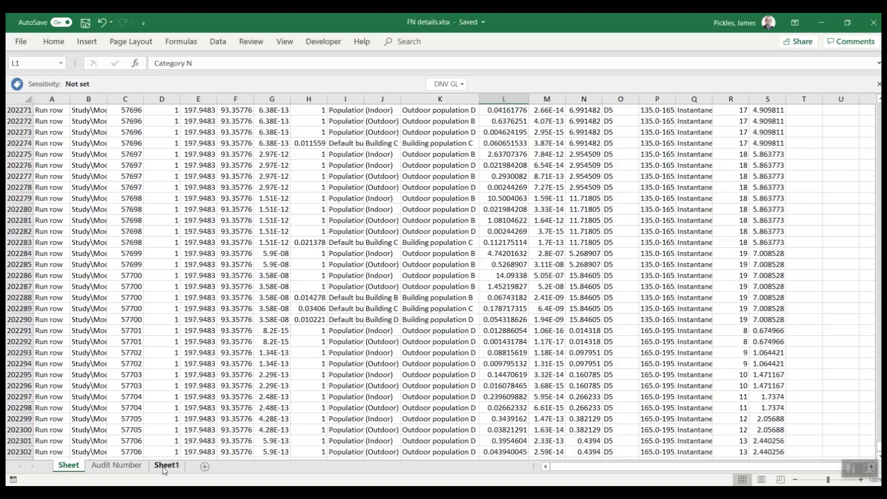